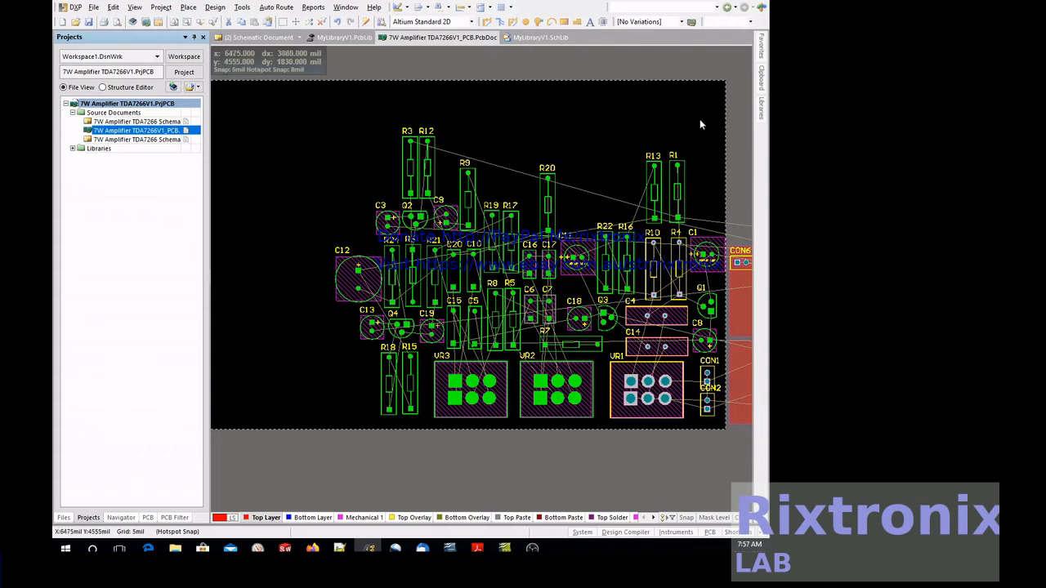
- Place capacitor C2 on the board between R9 and R20, rotate it, and save the PCB document
right_drag(742, 138, 341, 180)
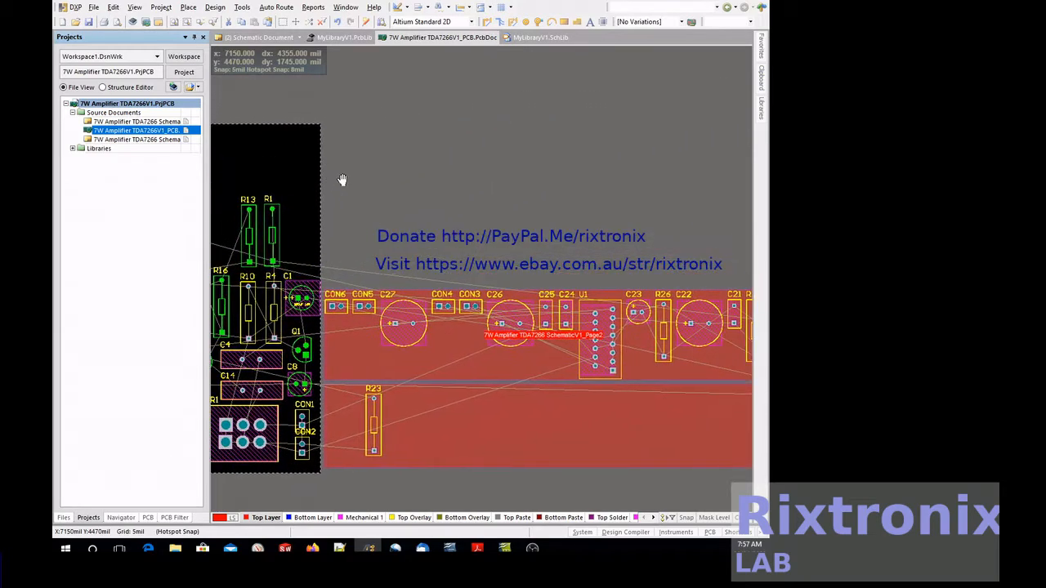
right_drag(630, 185, 280, 99)
right_drag(616, 225, 255, 211)
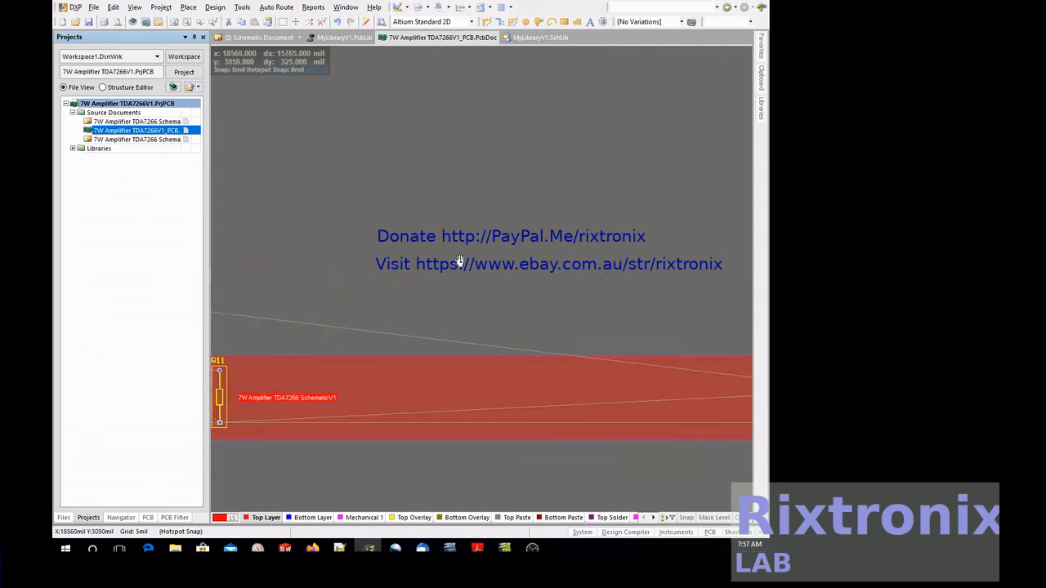
right_drag(589, 273, 231, 226)
drag(481, 369, 464, 363)
drag(317, 341, 474, 169)
key(space)
click(294, 37)
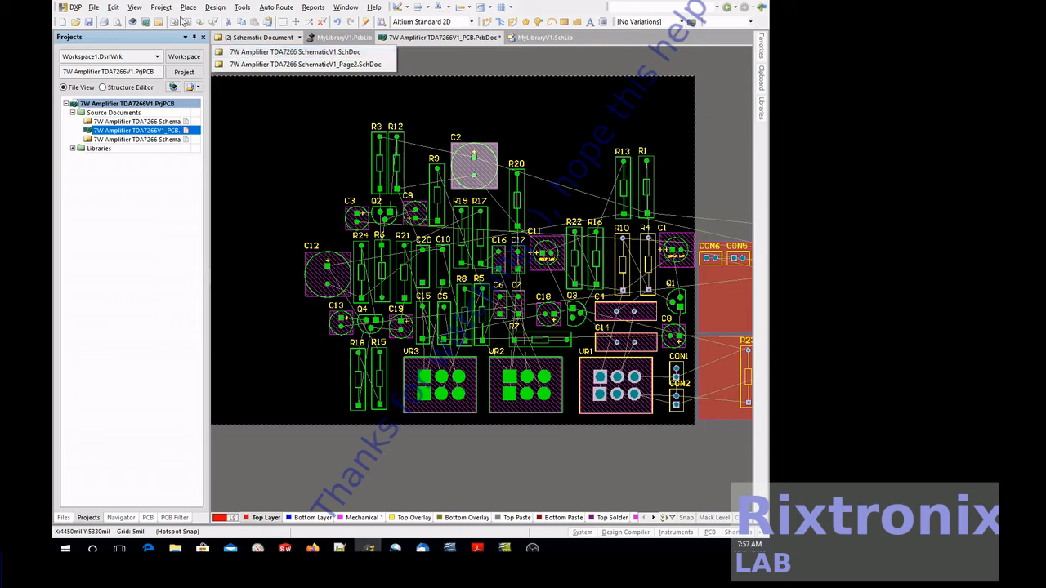
click(90, 22)
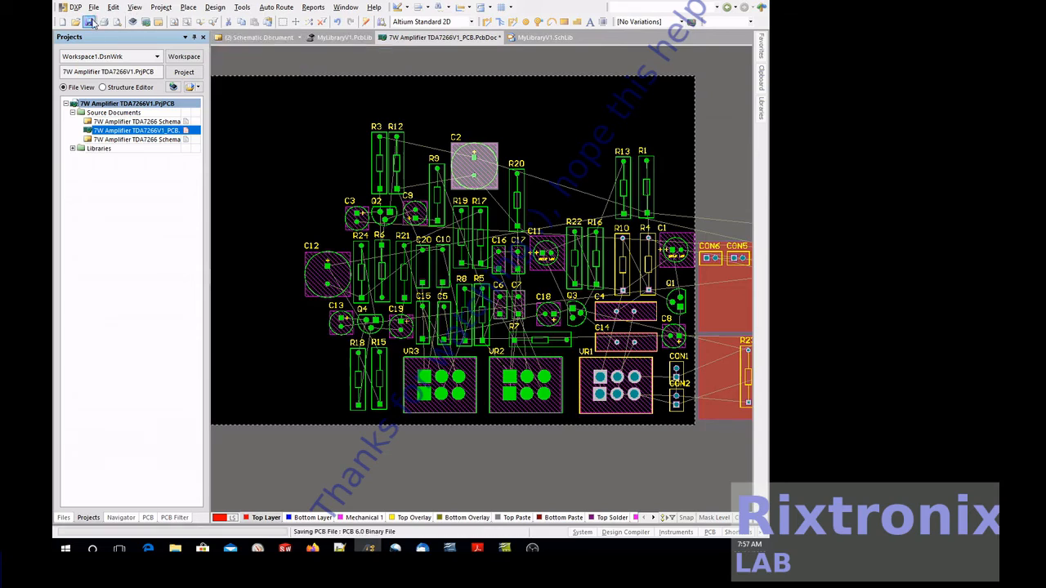
- Check R2 in the 7W Amplifier TDA7266 SchematicV1 sheet and place it horizontally on the board beside R20, above C11
click(253, 39)
click(258, 49)
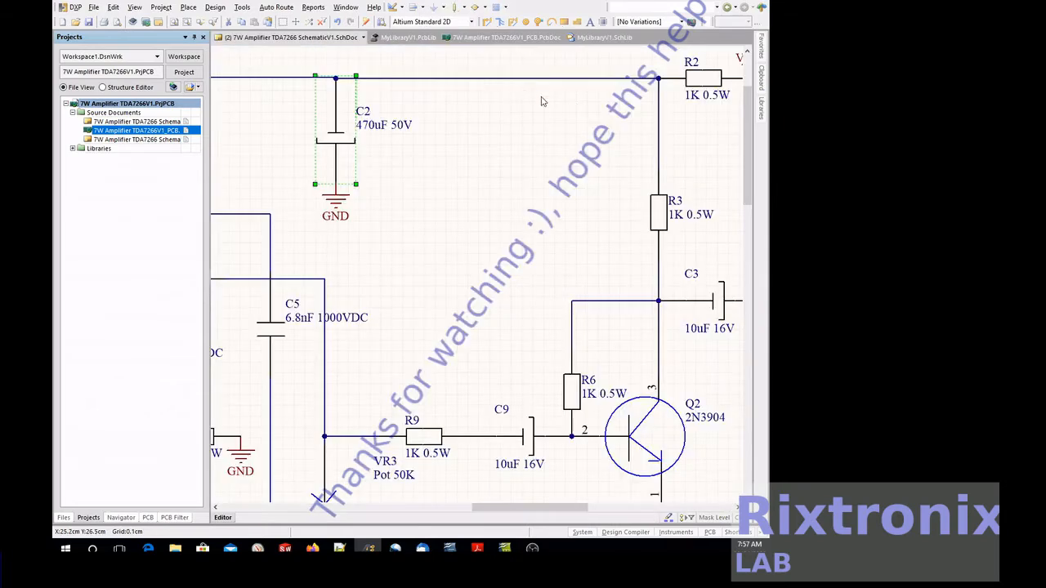
click(493, 39)
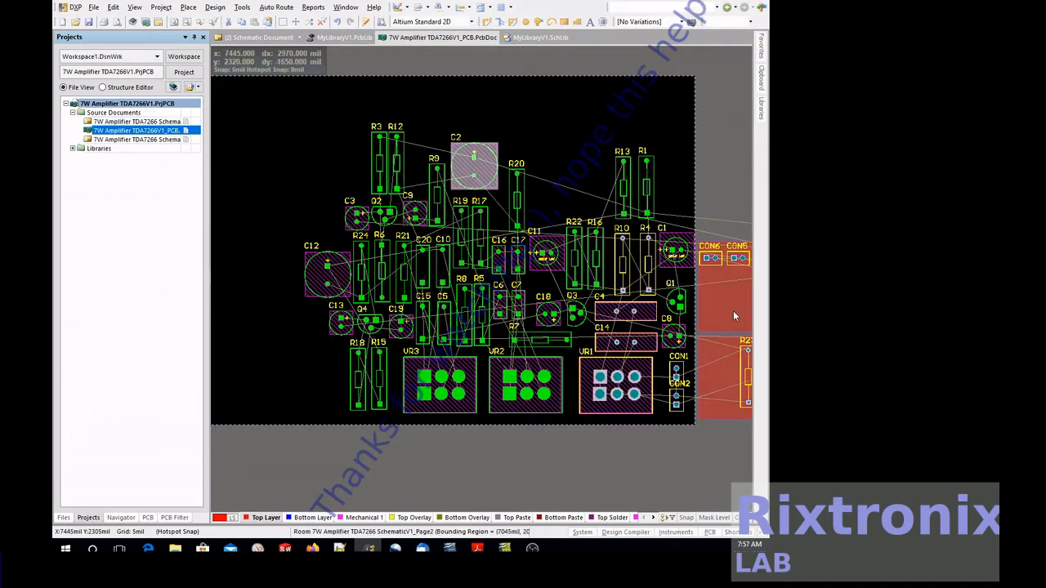
right_drag(599, 313, 277, 295)
right_drag(675, 353, 400, 358)
right_drag(674, 361, 445, 361)
right_drag(640, 367, 418, 367)
right_drag(715, 372, 485, 369)
drag(636, 391, 478, 210)
key(space)
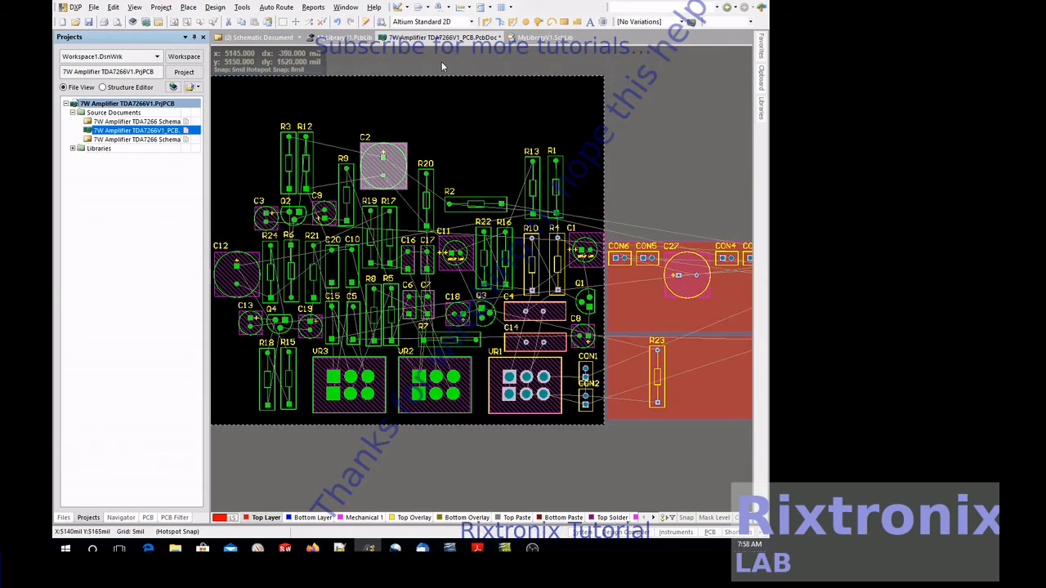
- Check the R14 circuit in the SchematicV1 sheet, place R14 on the board above C12 beside C3, and save the PCB
click(268, 39)
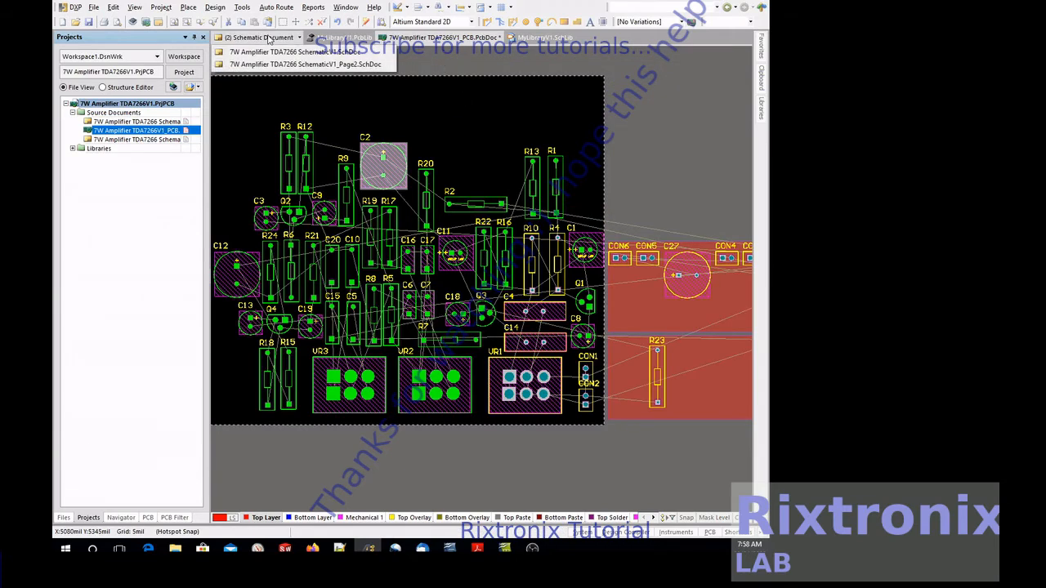
click(281, 53)
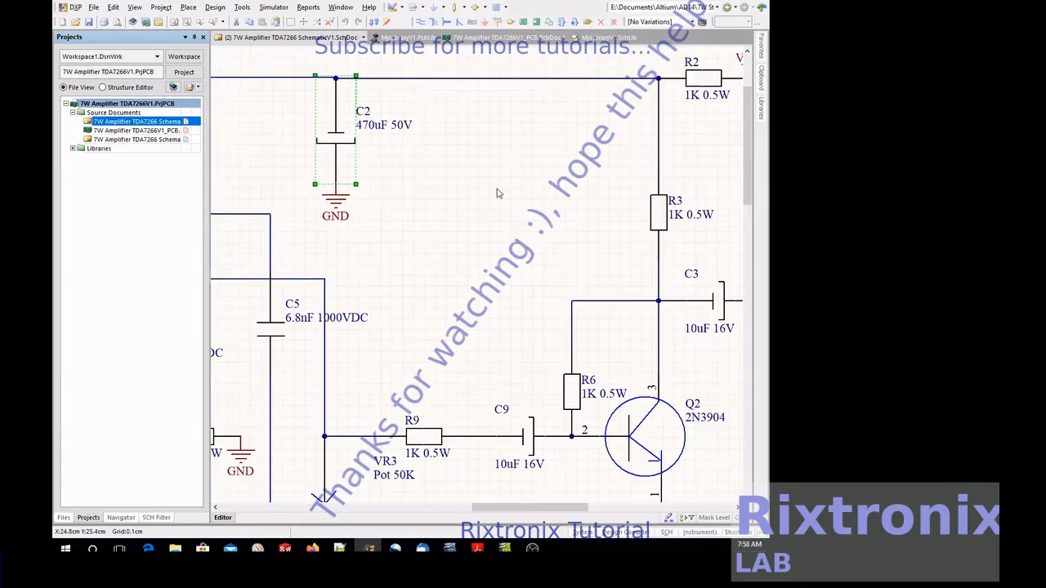
right_drag(513, 229, 439, 0)
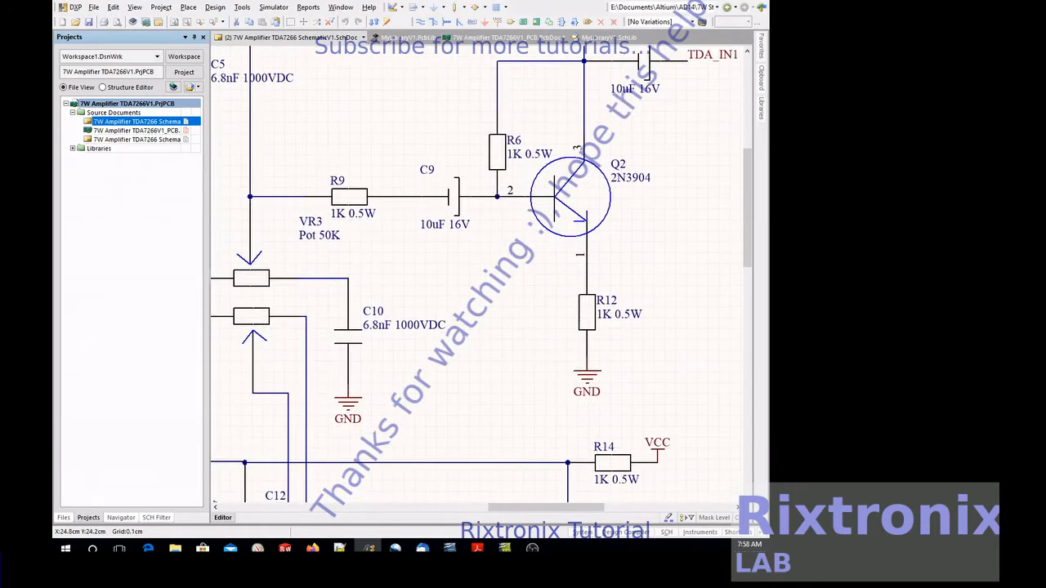
right_click(439, 0)
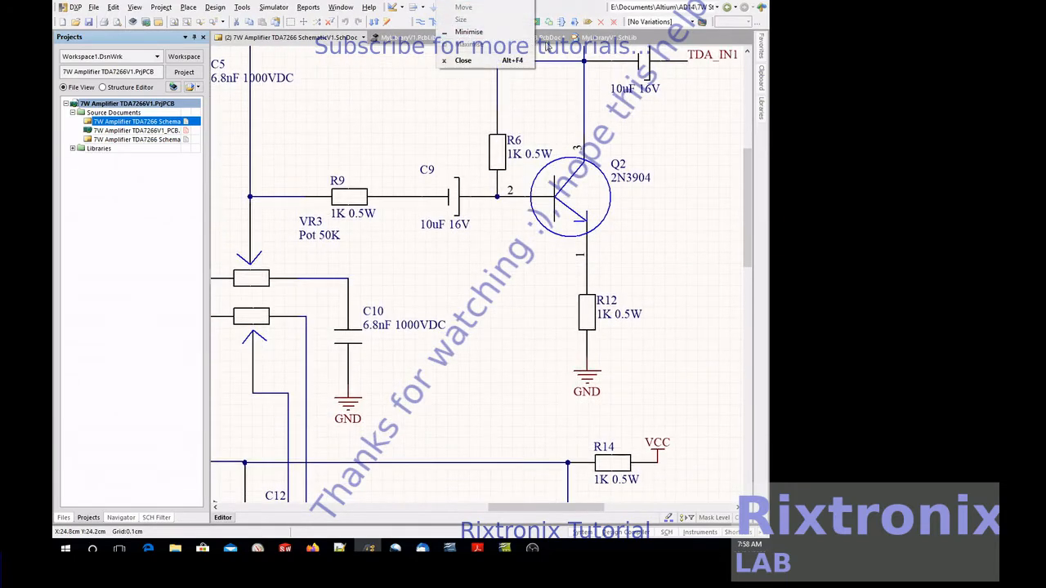
click(550, 39)
click(549, 39)
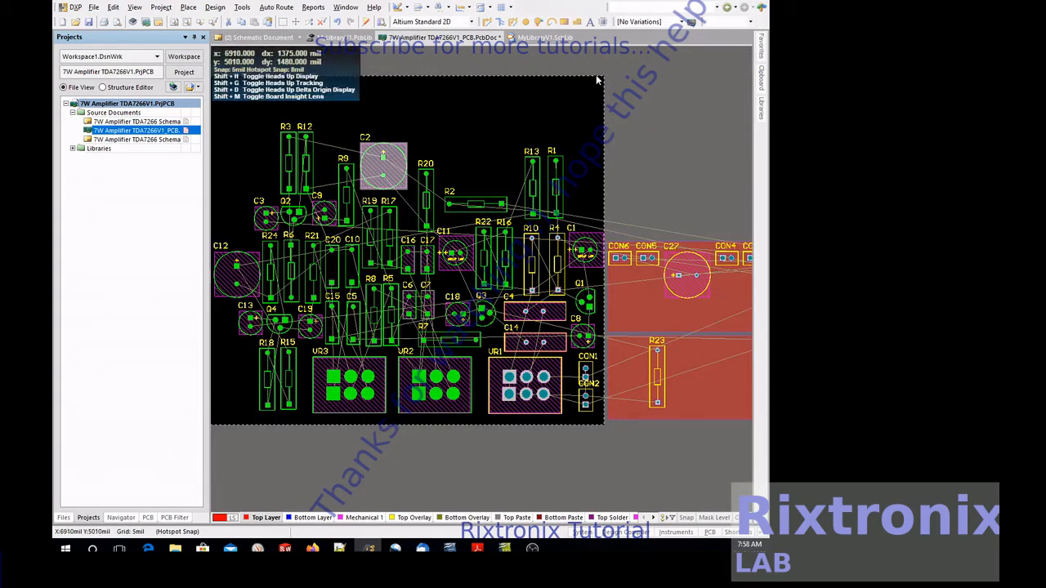
right_drag(673, 184, 266, 184)
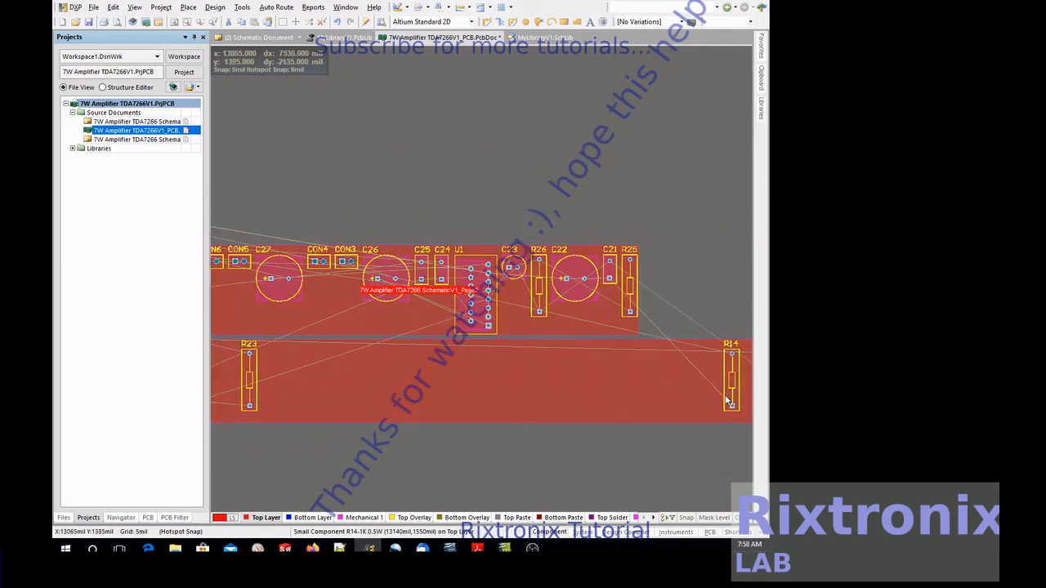
drag(732, 380, 394, 222)
click(88, 21)
- Look over the components still unplaced in the two schematic rooms beside the board outline
click(271, 38)
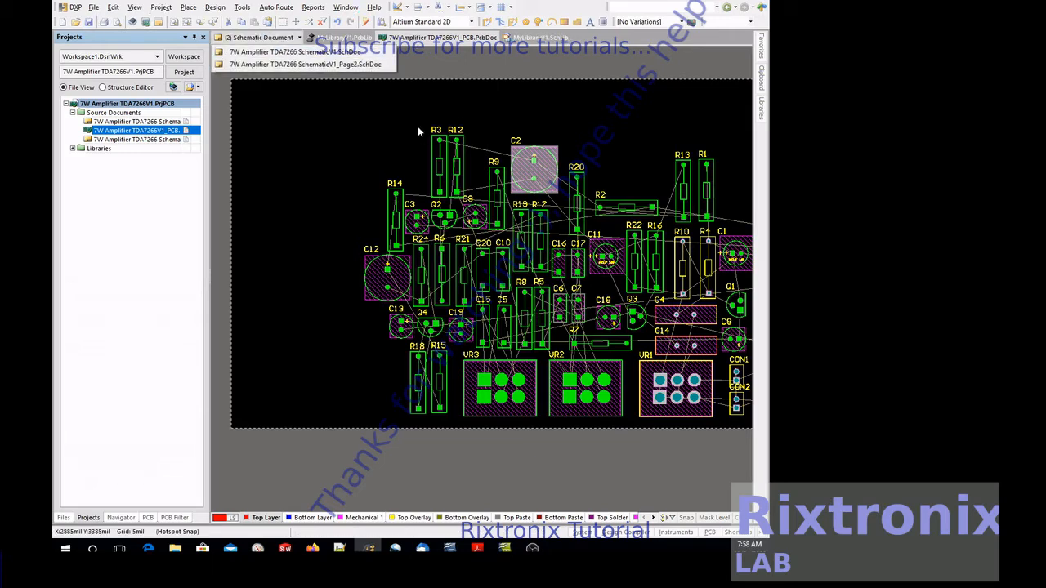
right_click(374, 122)
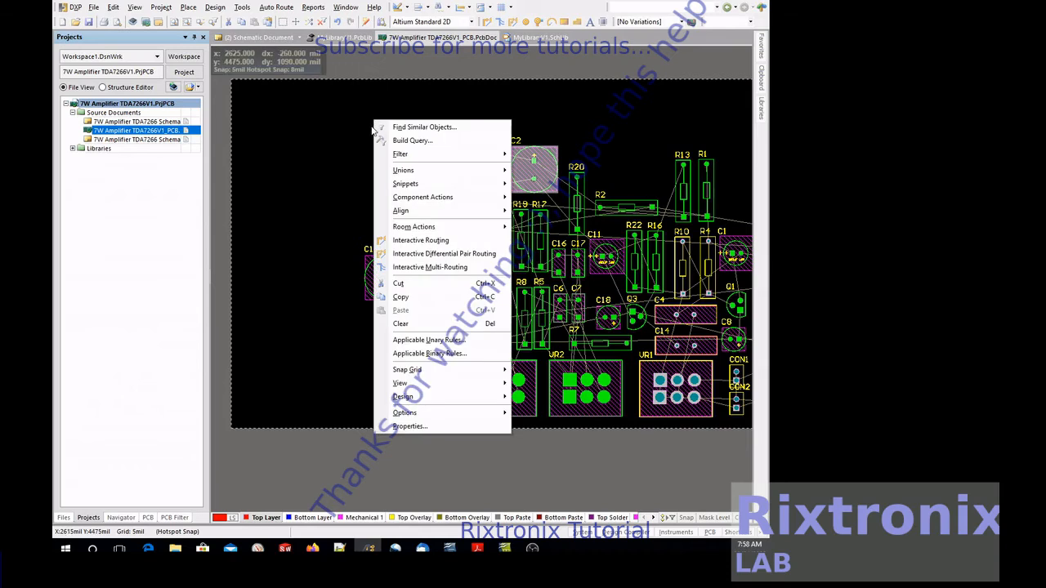
click(531, 462)
right_drag(592, 480, 237, 481)
right_drag(594, 427, 215, 427)
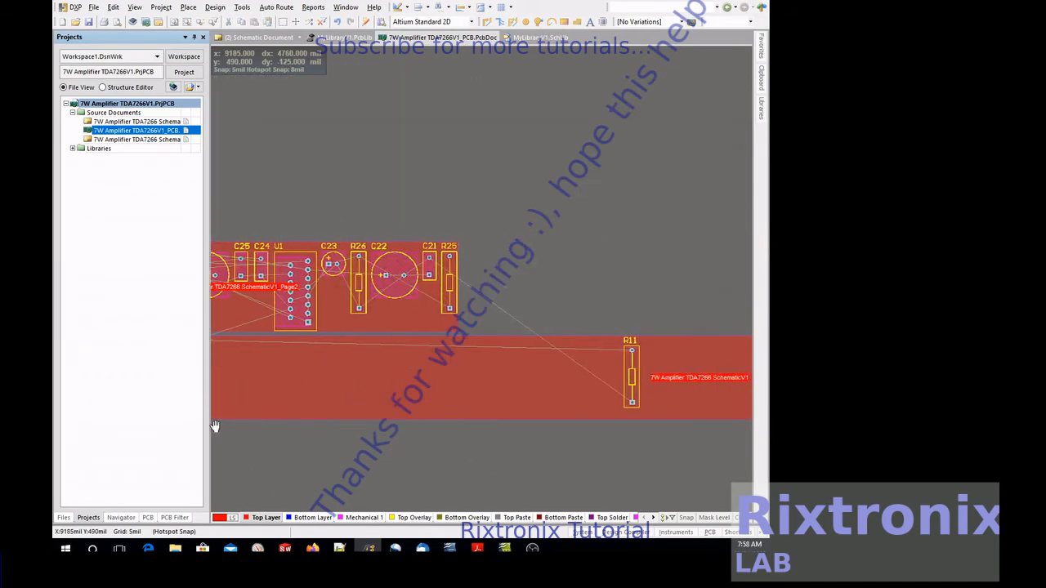
right_drag(474, 442, 764, 425)
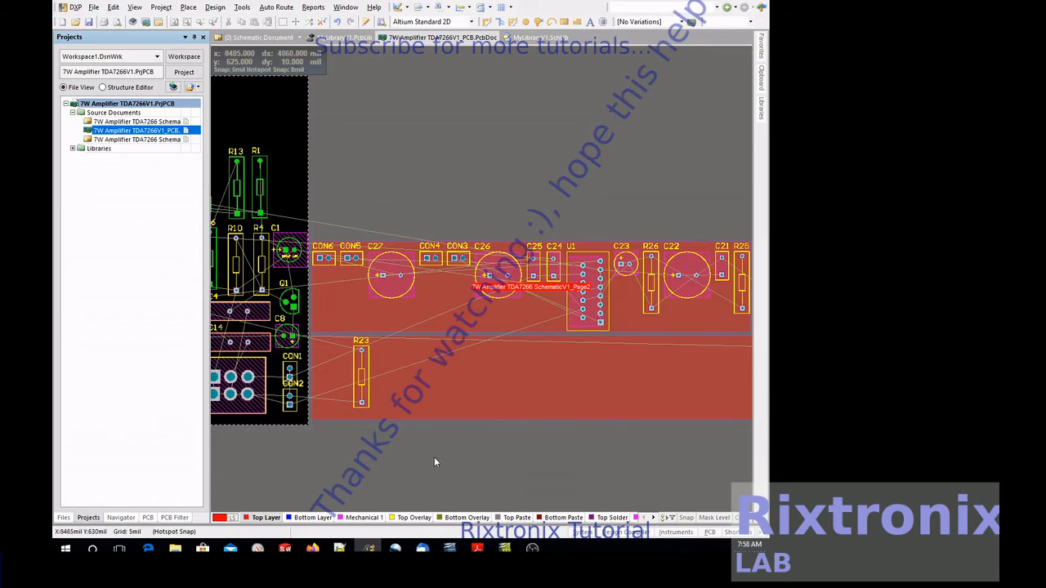
right_drag(437, 463, 698, 463)
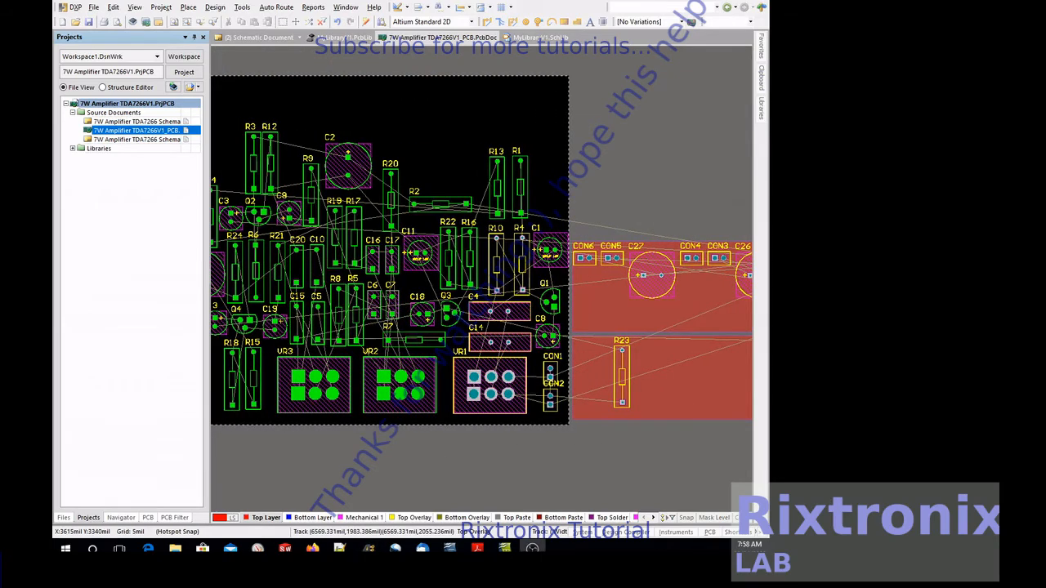
- Examine R11's connections in the SchematicV1 sheet and select transistor Q1, to which it connects
double_click(136, 121)
ctrl+scroll(490, 243, up, 3)
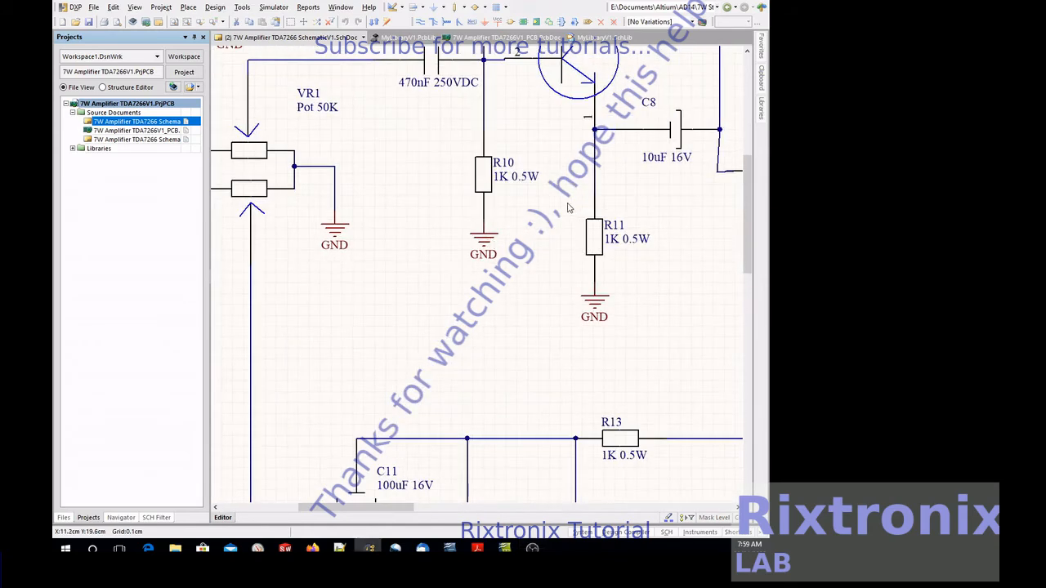
click(599, 237)
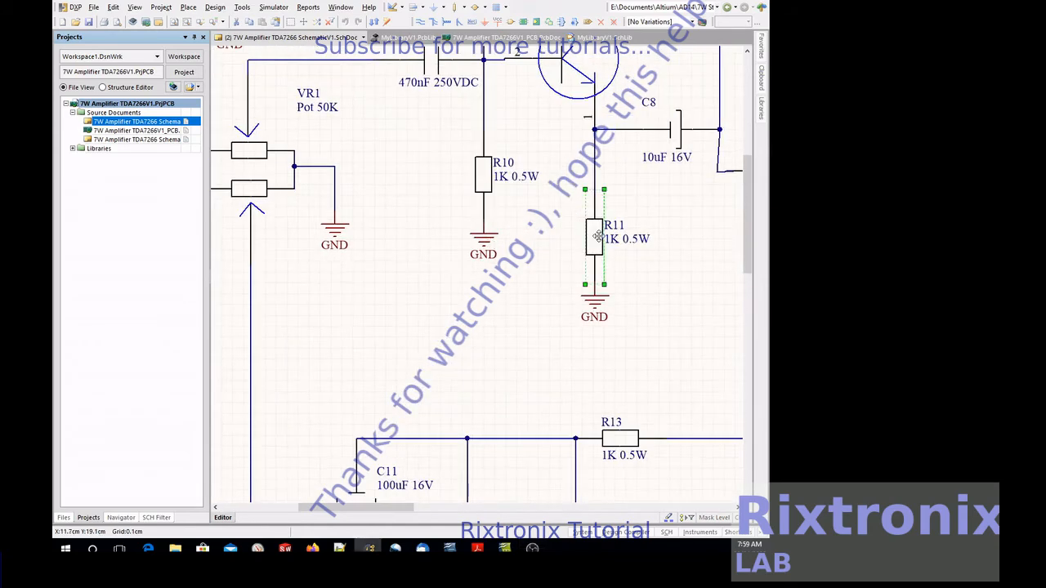
click(558, 192)
scroll(568, 184, up, 3)
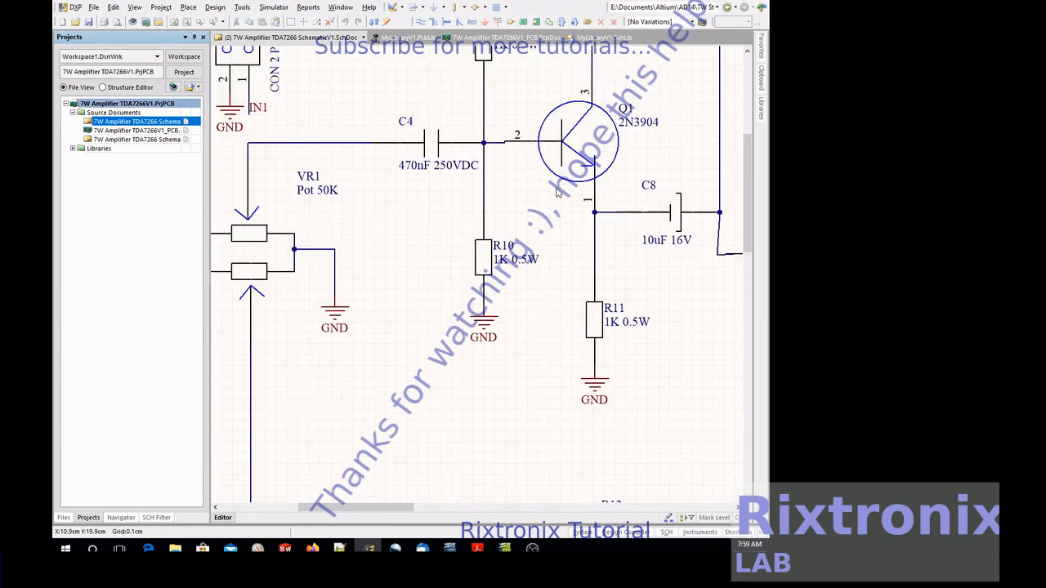
click(581, 167)
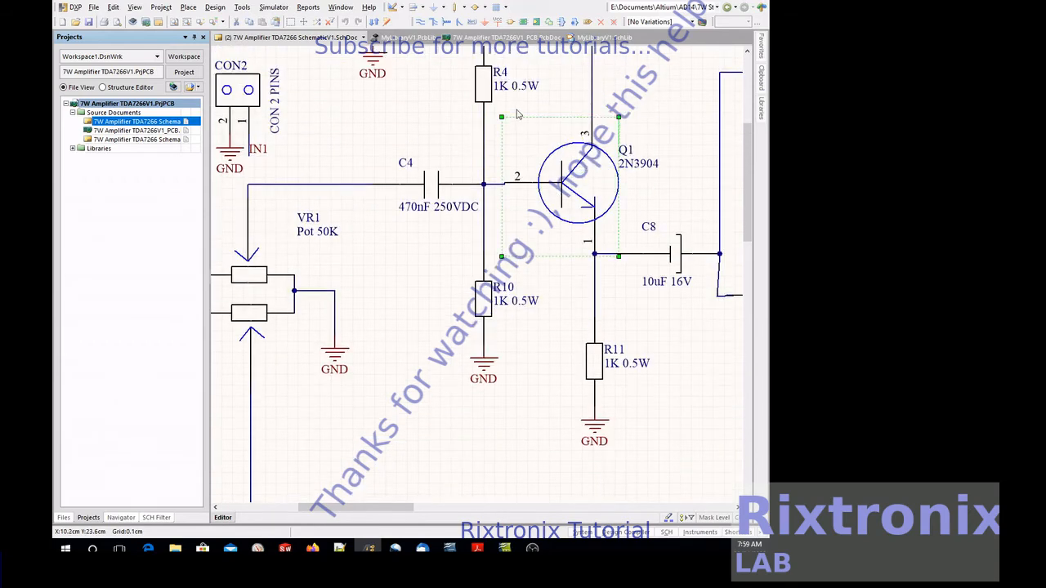
- Place resistor R11 on the PCB above C1, between R1 and the board's right edge
click(523, 38)
right_drag(682, 385, 229, 367)
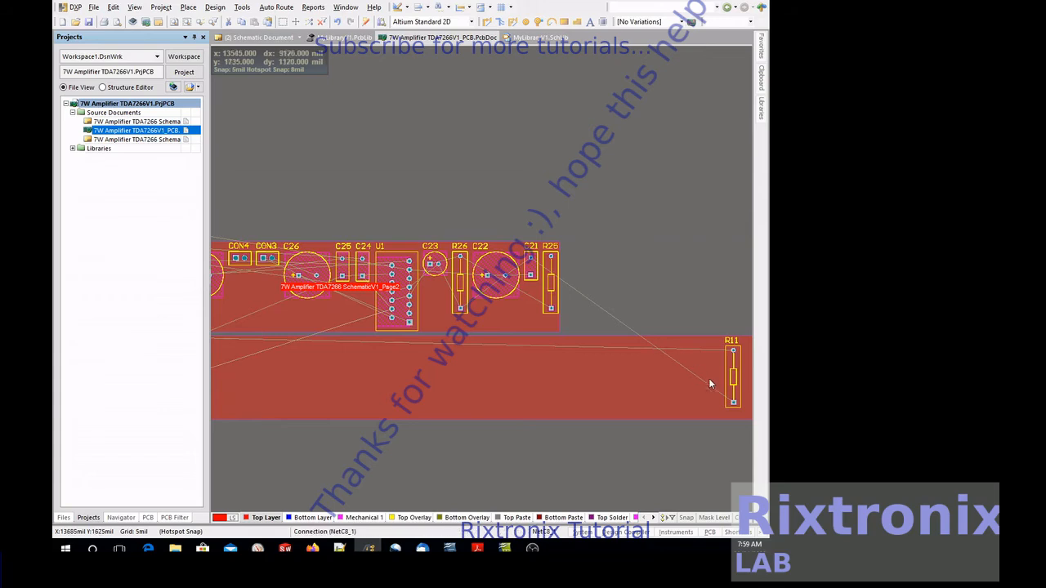
drag(733, 375, 283, 266)
drag(377, 243, 403, 201)
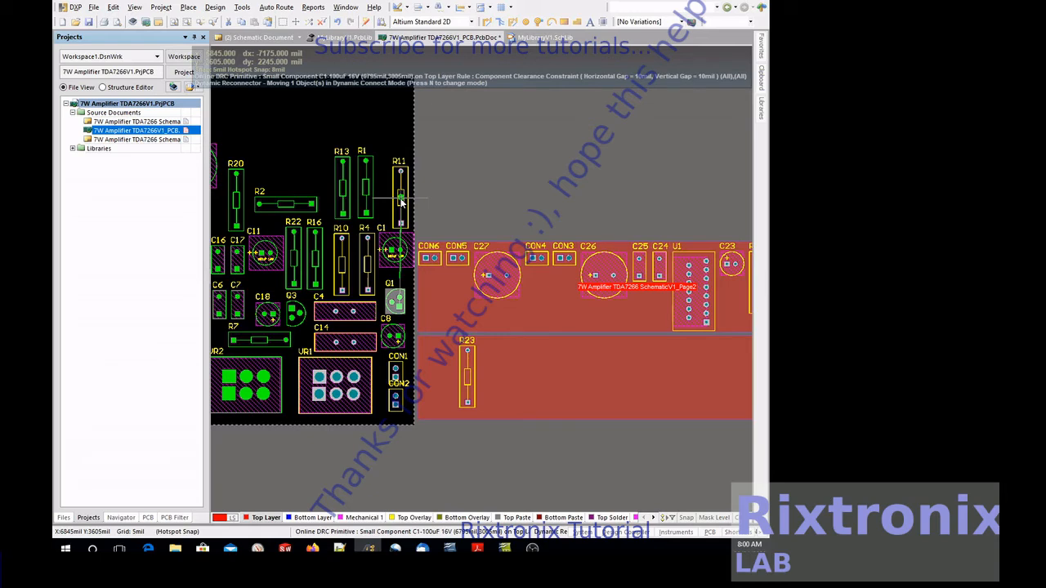
drag(401, 201, 402, 201)
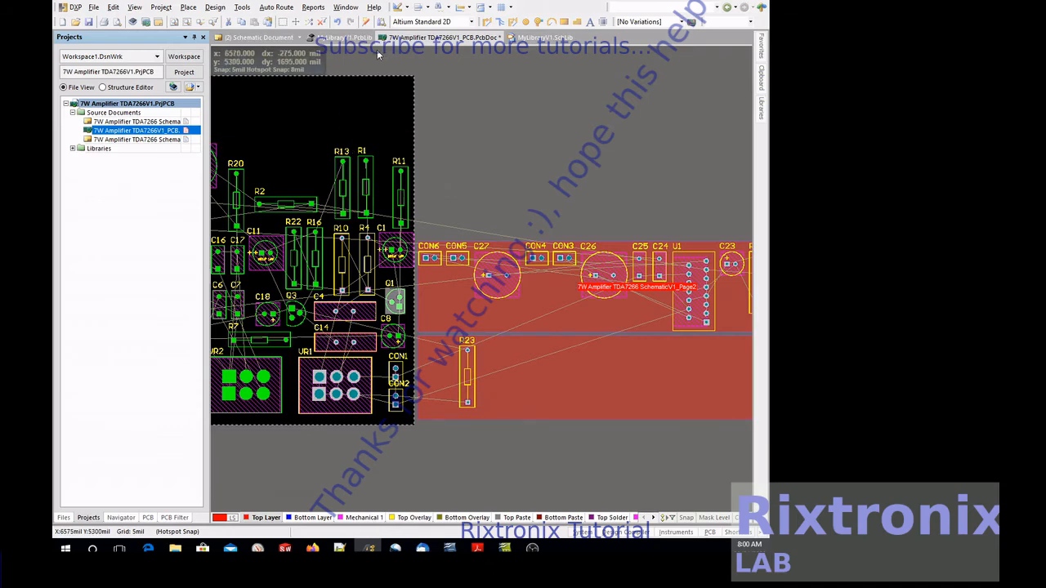
- Check R23 near Q3 in the SchematicV1 sheet and place it between R16 and R10, shifting R10 slightly right to make room
click(276, 39)
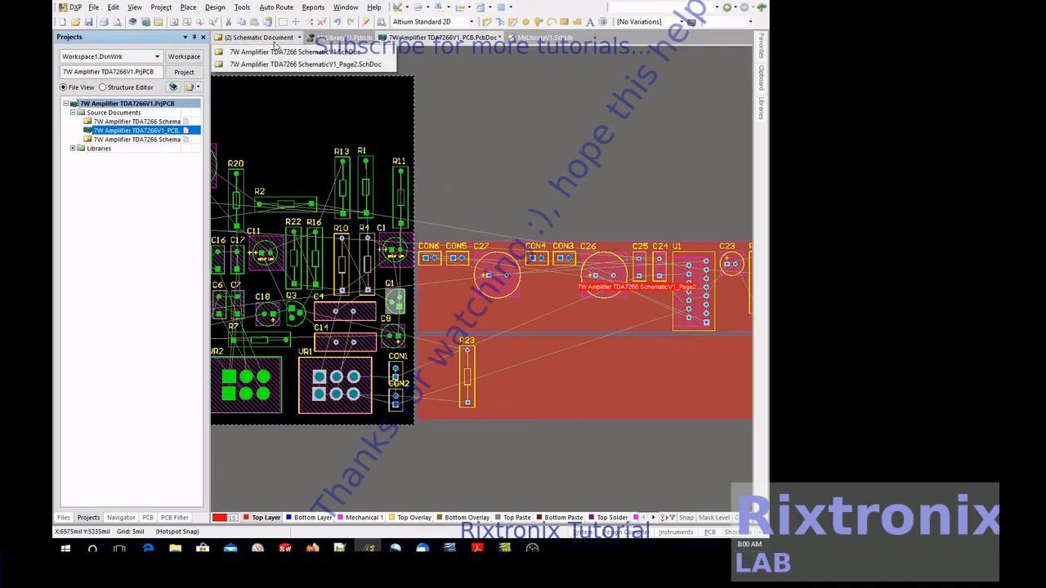
click(277, 51)
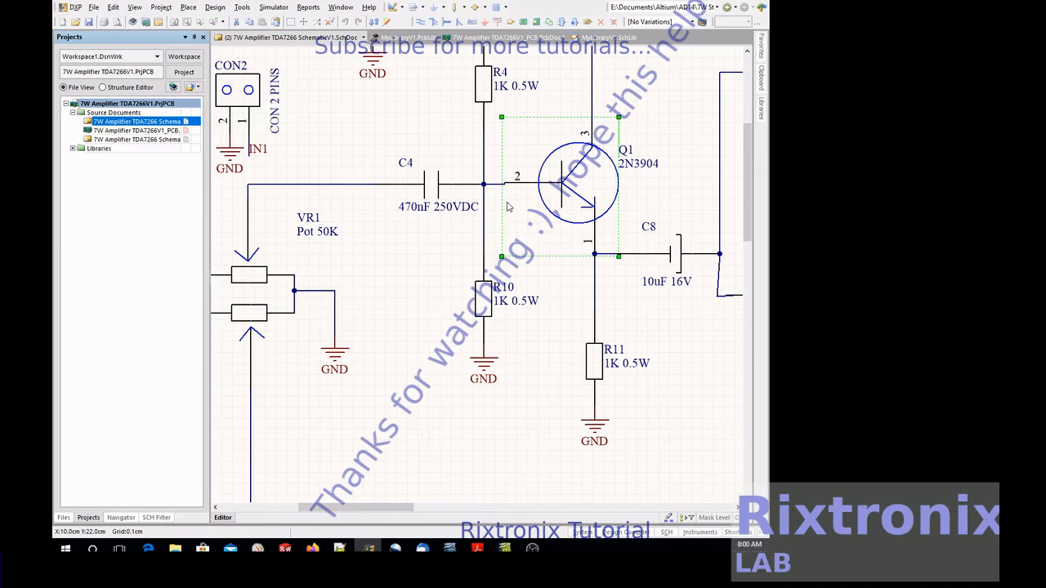
scroll(507, 207, down, 8)
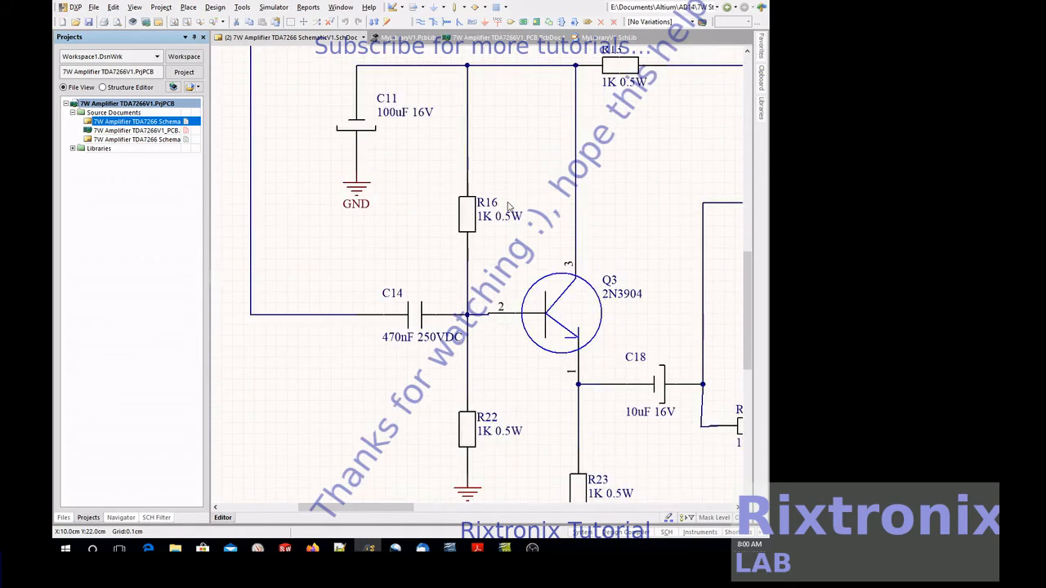
scroll(507, 207, down, 1)
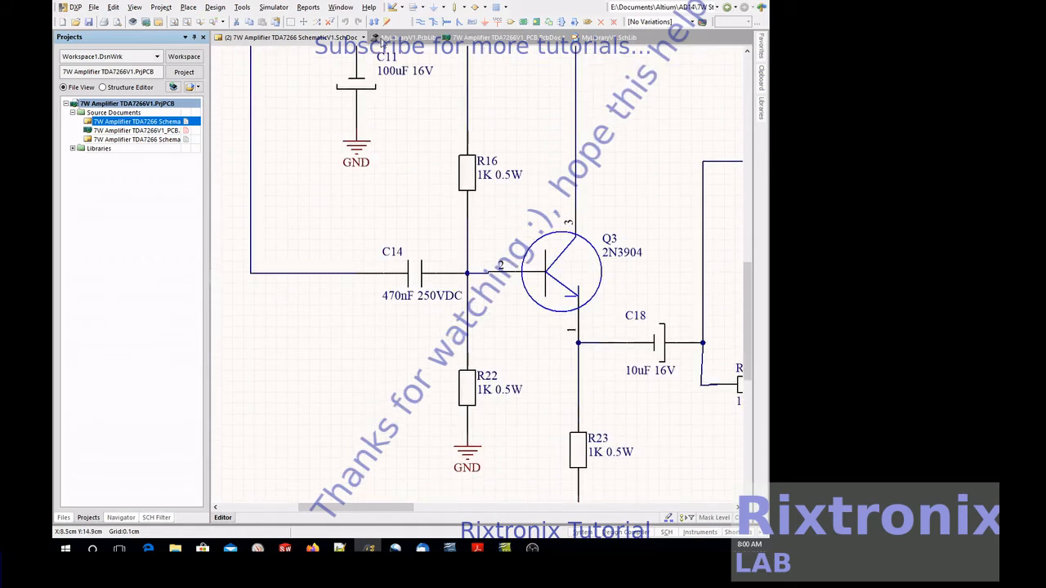
click(491, 38)
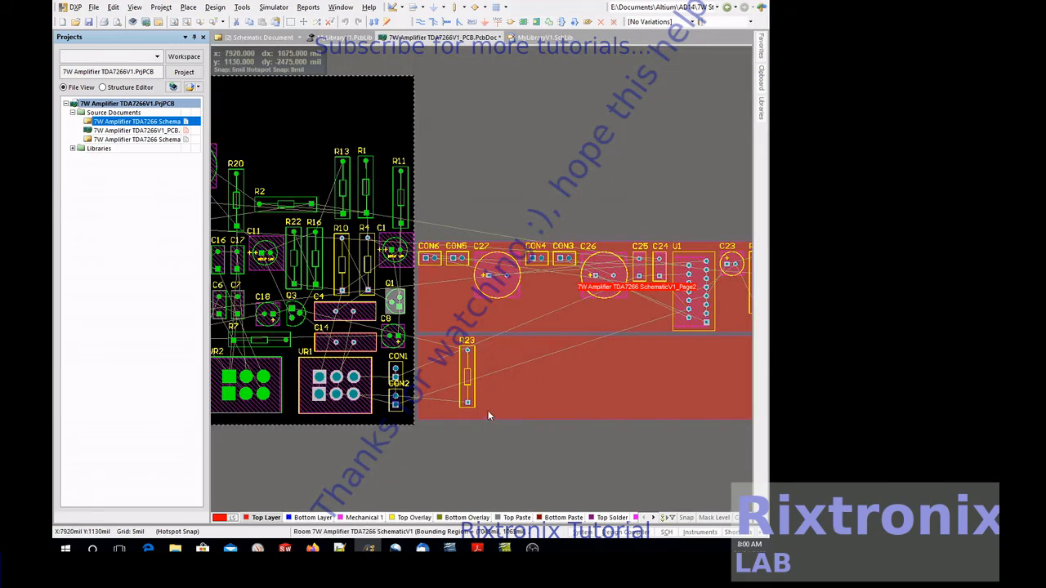
drag(471, 396, 320, 164)
drag(343, 263, 348, 270)
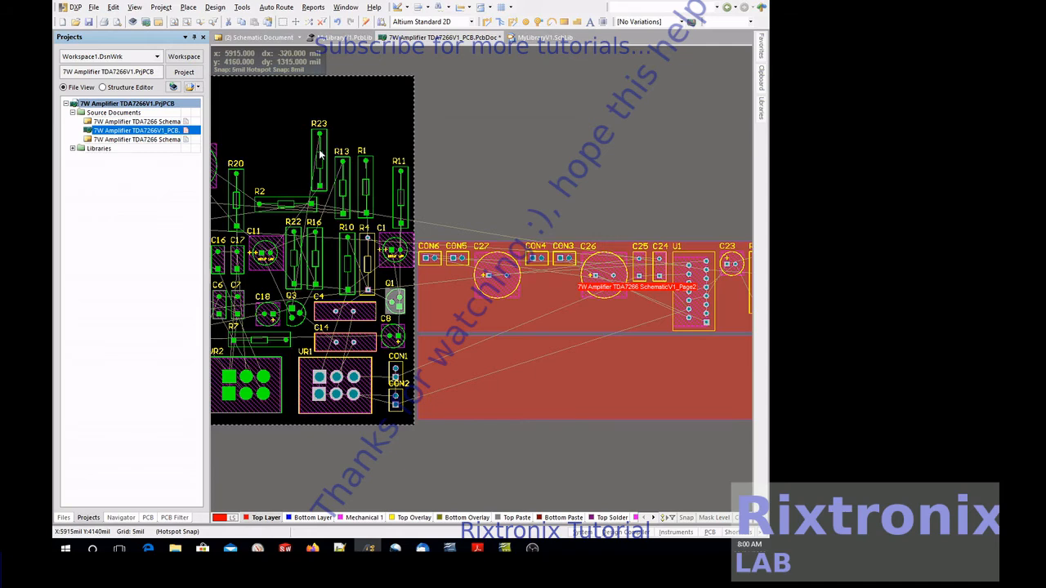
drag(323, 152, 331, 263)
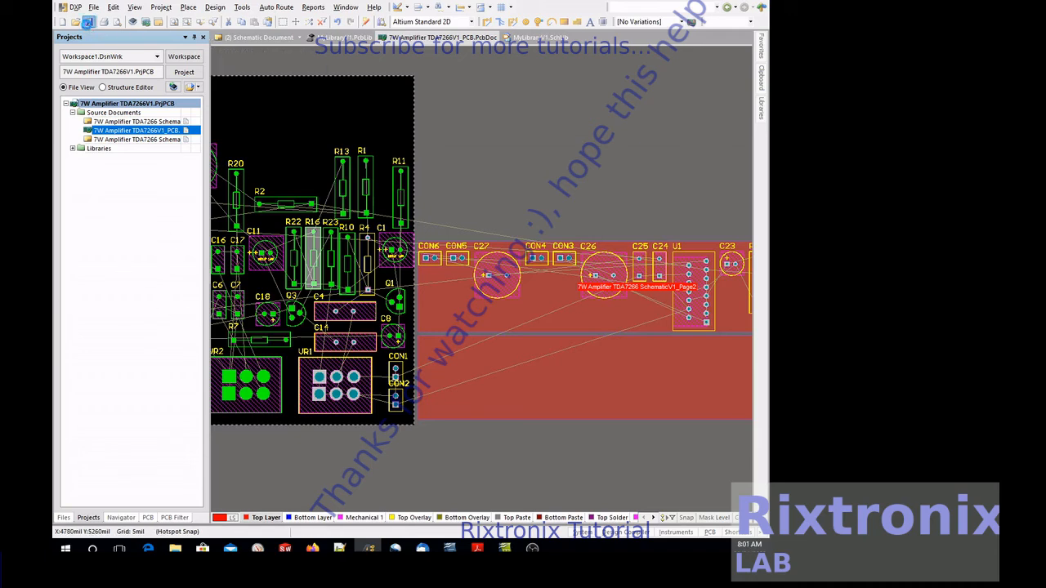
- Fit the board in the view to look over the component placement
click(134, 7)
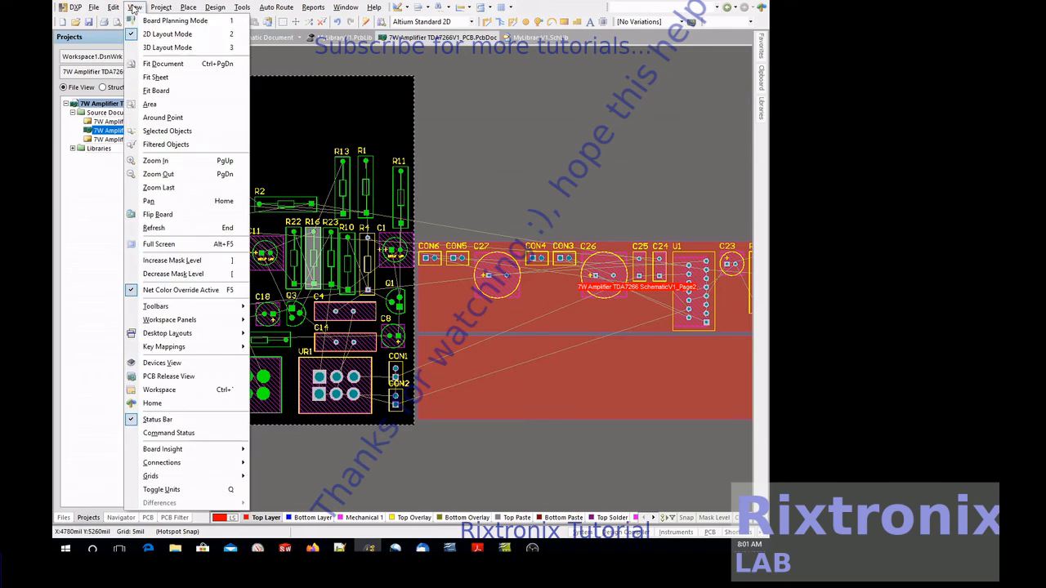
click(159, 90)
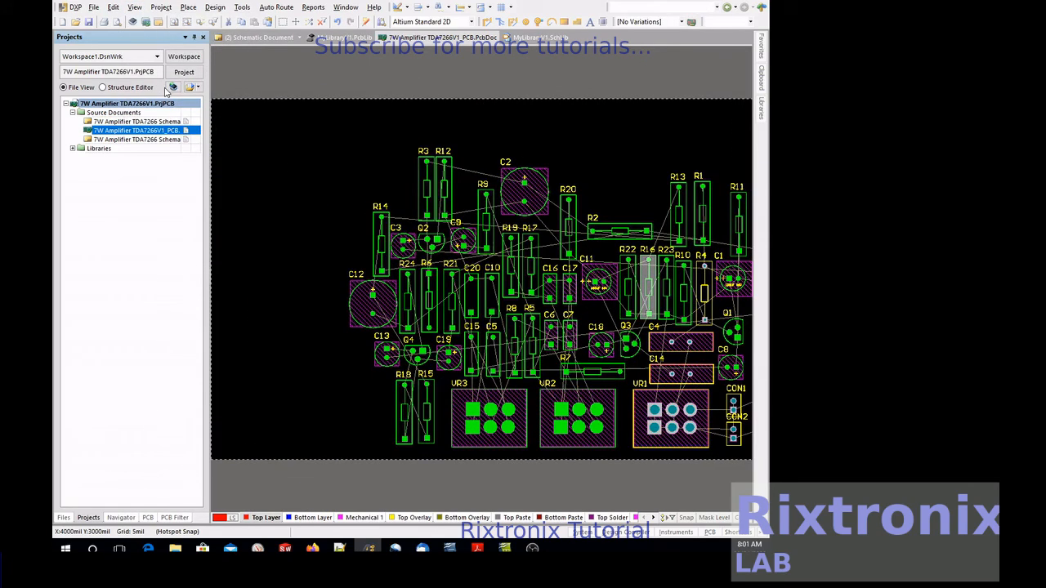